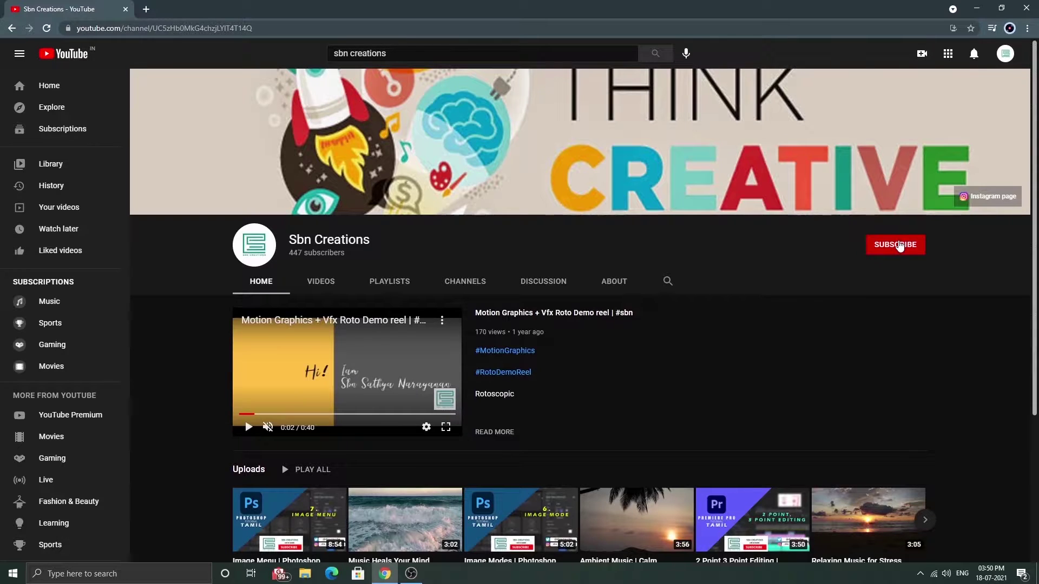
Subscribe to the Sbn Creations channel and set its bell notifications to All.
{"action": "left_click", "coordinate": [899, 247]}
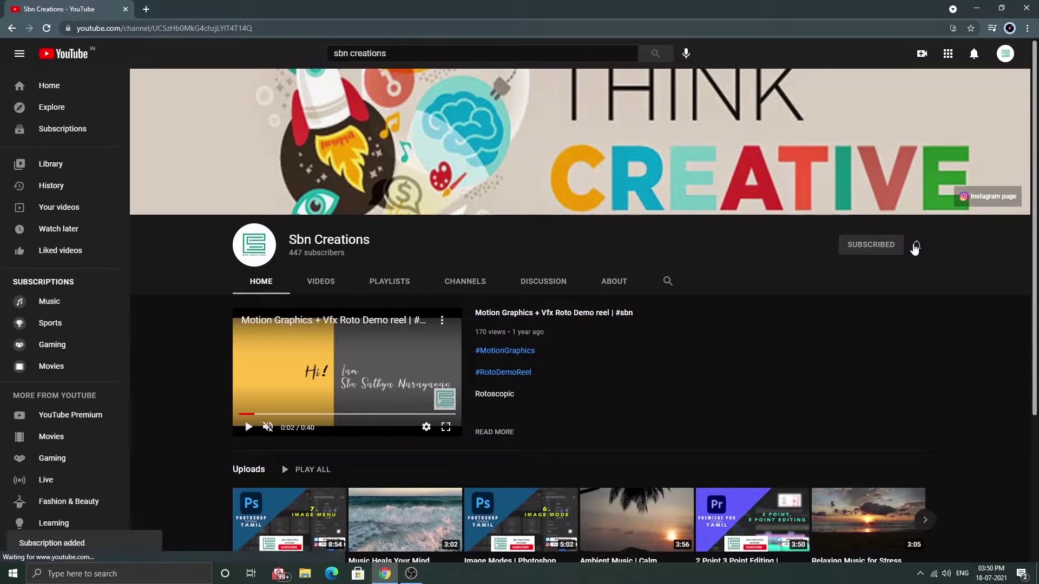
{"action": "left_click", "coordinate": [916, 245]}
{"action": "left_click", "coordinate": [932, 275]}
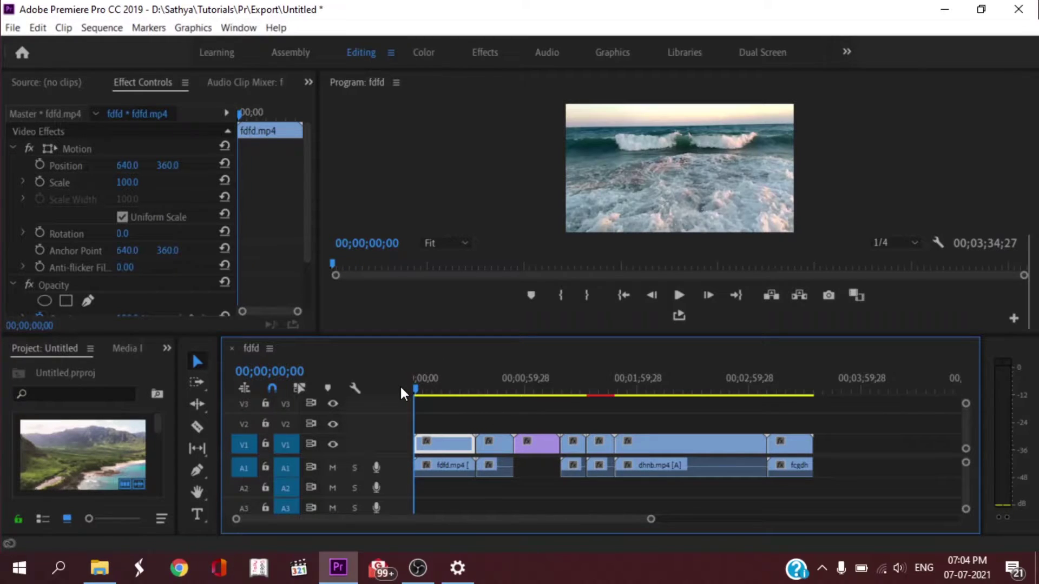
Move the playhead to the sequence end, enlarge the timeline panel, and zoom out to show every clip.
{"action": "left_click", "coordinate": [752, 387]}
{"action": "left_click_drag", "start_coordinate": [807, 387], "coordinate": [813, 383]}
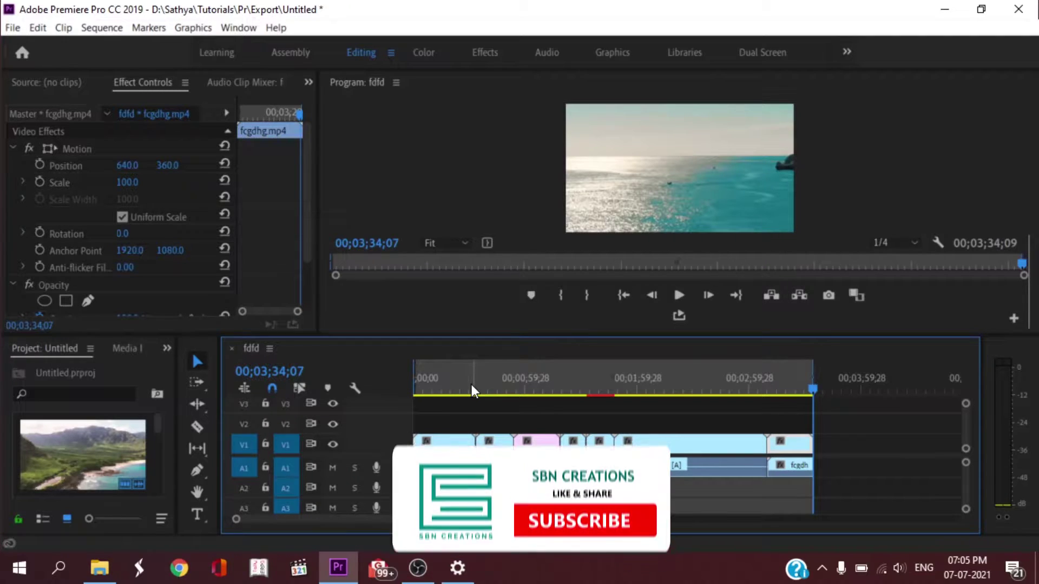
{"action": "scroll", "coordinate": [559, 399], "scroll_direction": "down", "scroll_amount": 3}
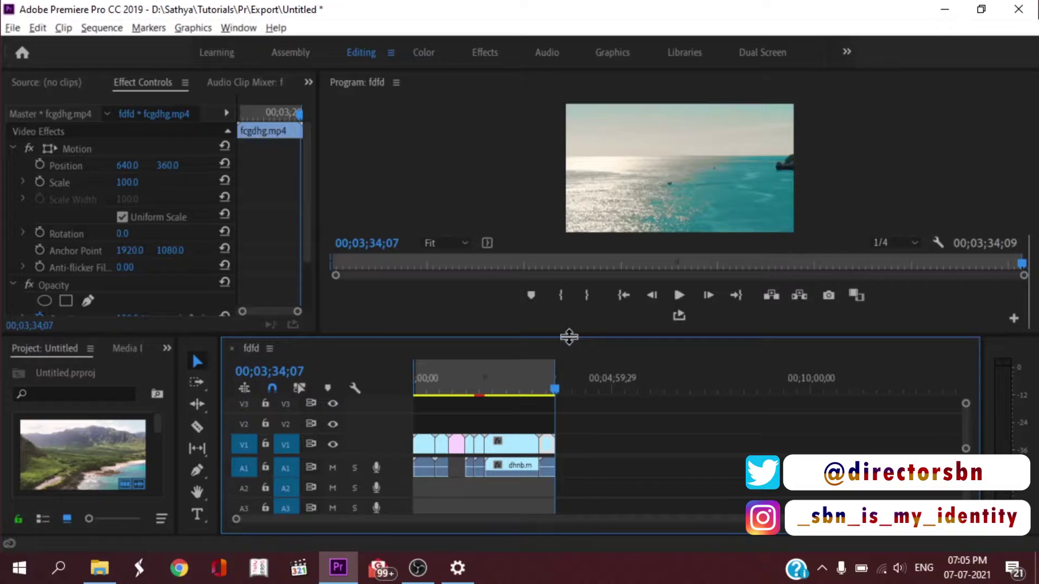
{"action": "left_click_drag", "start_coordinate": [569, 337], "coordinate": [614, 208]}
{"action": "key", "text": "minus"}
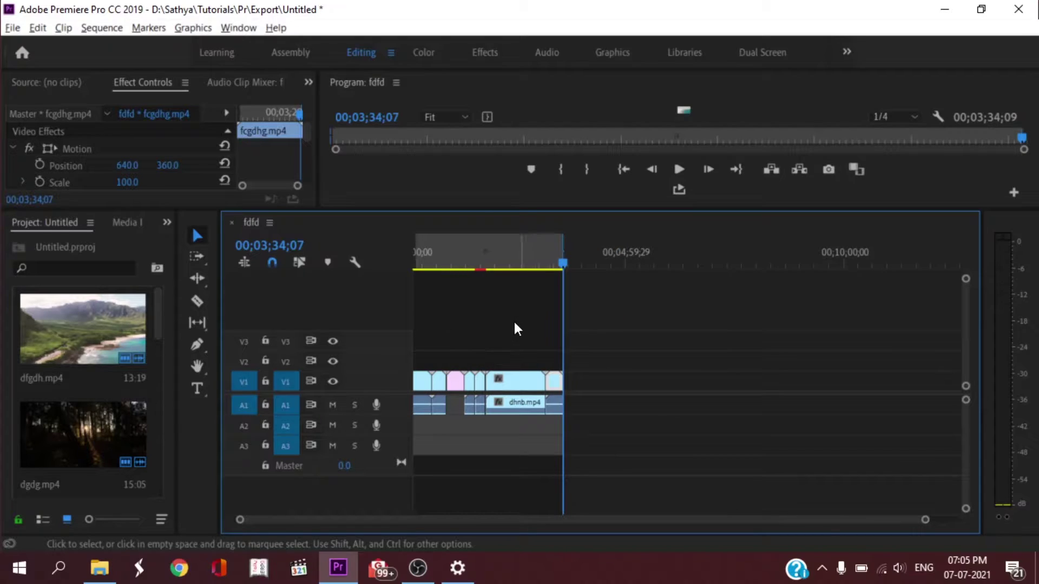
Open Export Settings from File > Export > Media, reposition the window, then close it.
{"action": "left_click", "coordinate": [13, 28]}
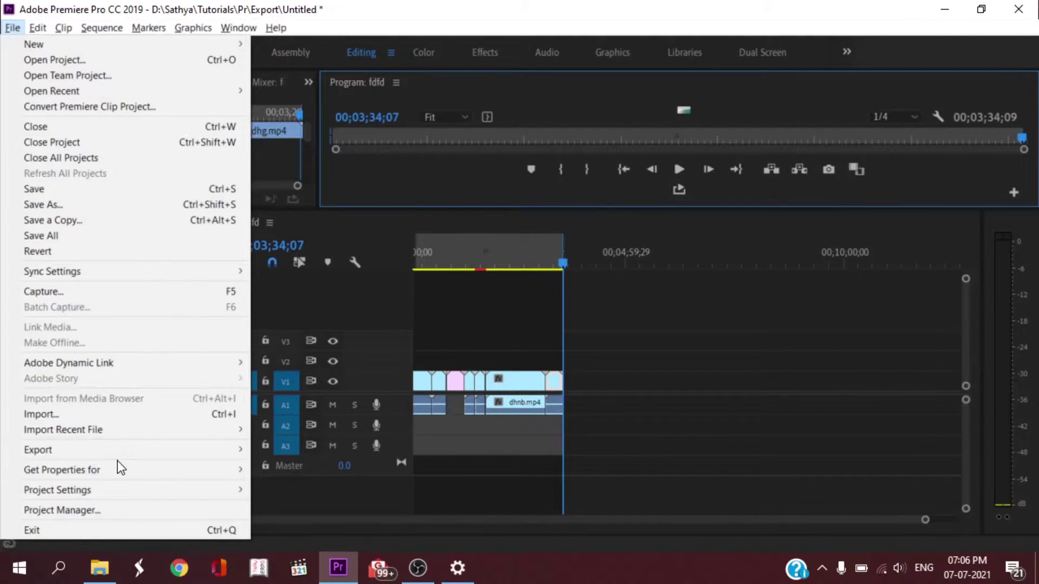
{"action": "mouse_move", "coordinate": [122, 453]}
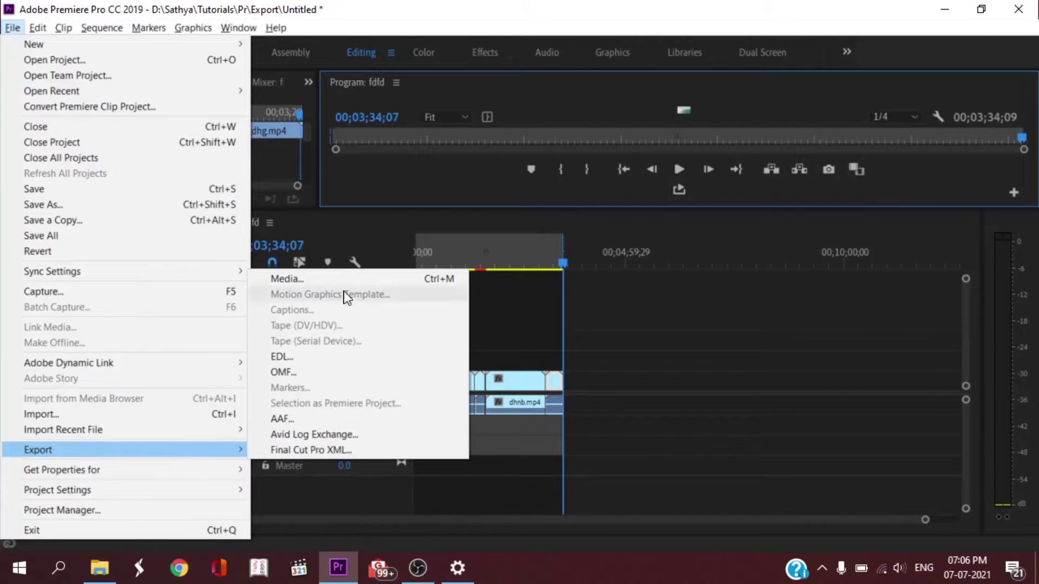
{"action": "left_click", "coordinate": [342, 281]}
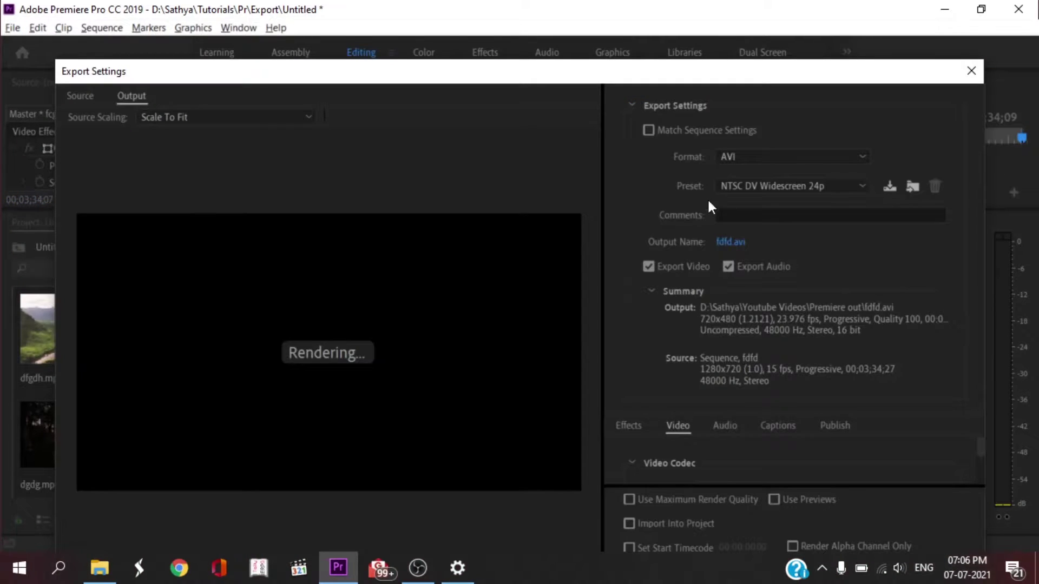
{"action": "left_click_drag", "start_coordinate": [709, 82], "coordinate": [707, 70]}
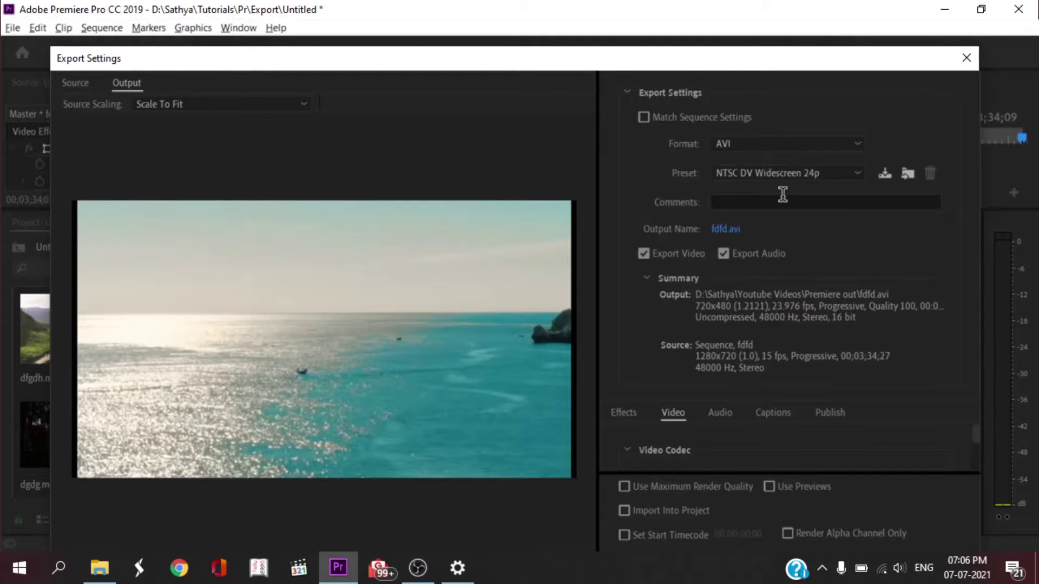
{"action": "left_click", "coordinate": [966, 57]}
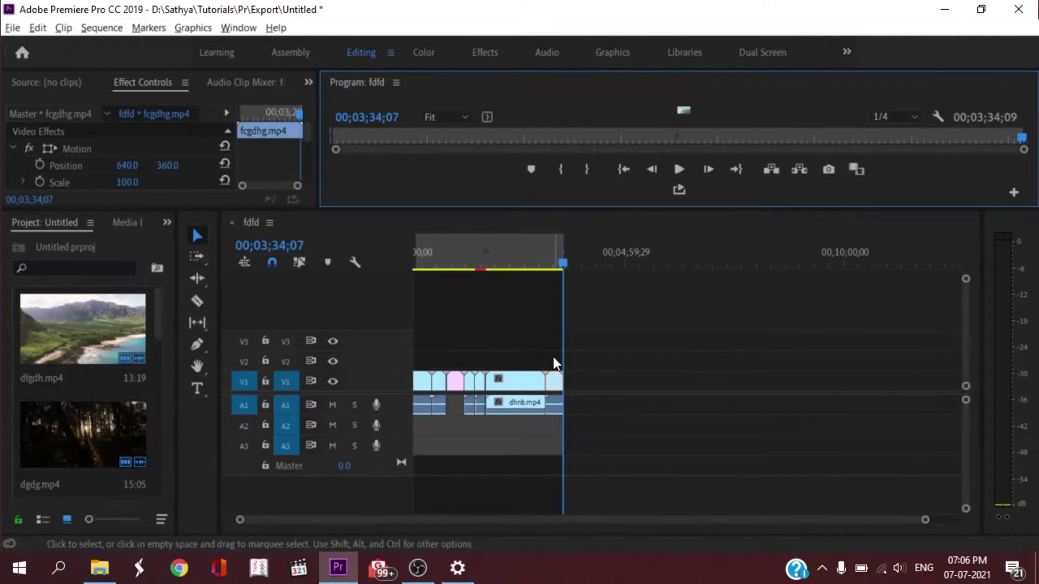
Reopen Export Settings with Ctrl+M, resize the window, and expand the Format list.
{"action": "key", "text": "ctrl+m"}
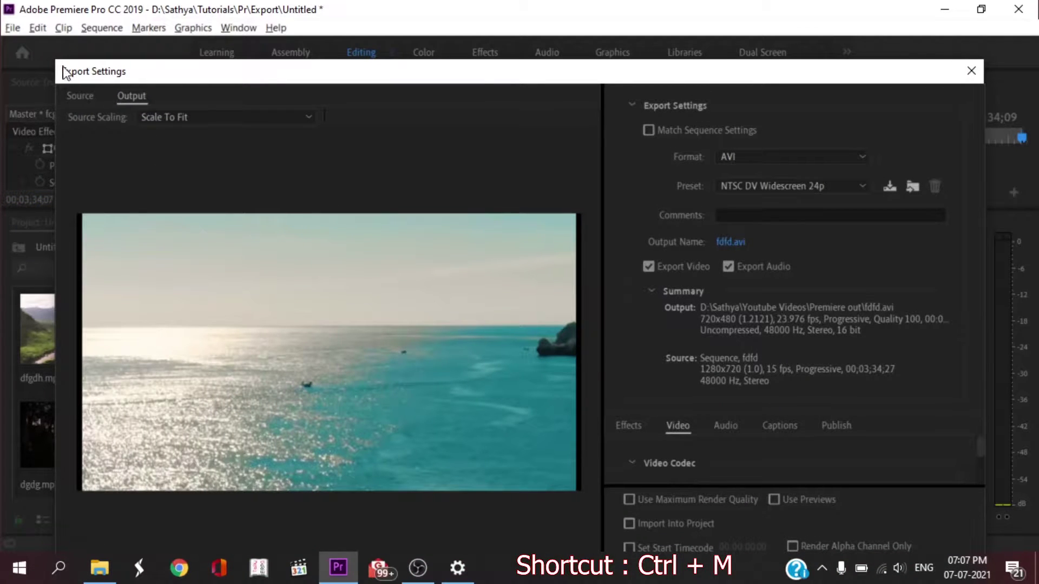
{"action": "left_click_drag", "start_coordinate": [56, 60], "coordinate": [383, 216]}
{"action": "left_click_drag", "start_coordinate": [642, 132], "coordinate": [576, 37]}
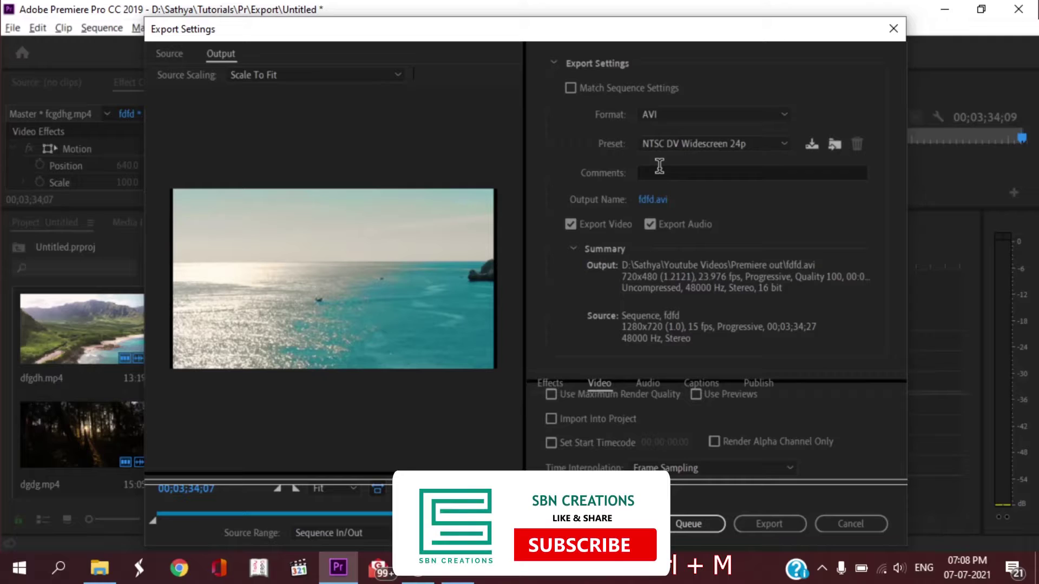
{"action": "left_click", "coordinate": [690, 112]}
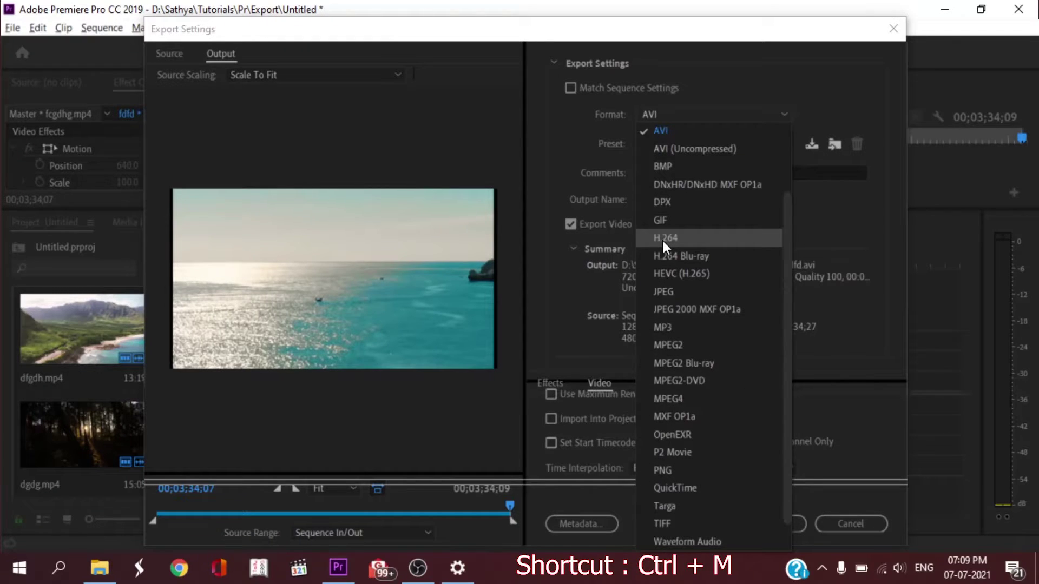
Choose H.264 as the export format and expand its Preset list.
{"action": "left_click", "coordinate": [664, 239]}
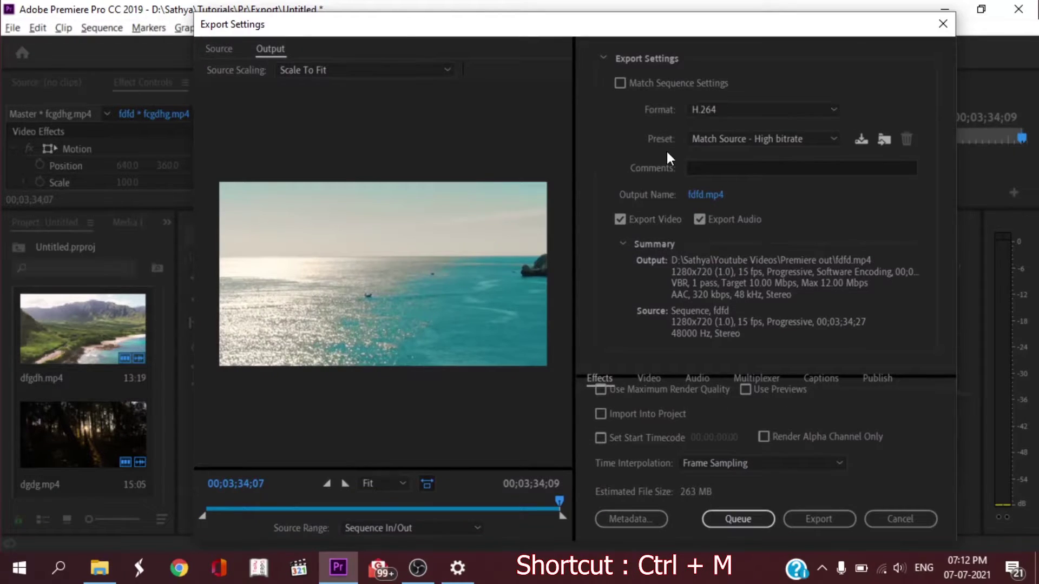
{"action": "left_click", "coordinate": [695, 139]}
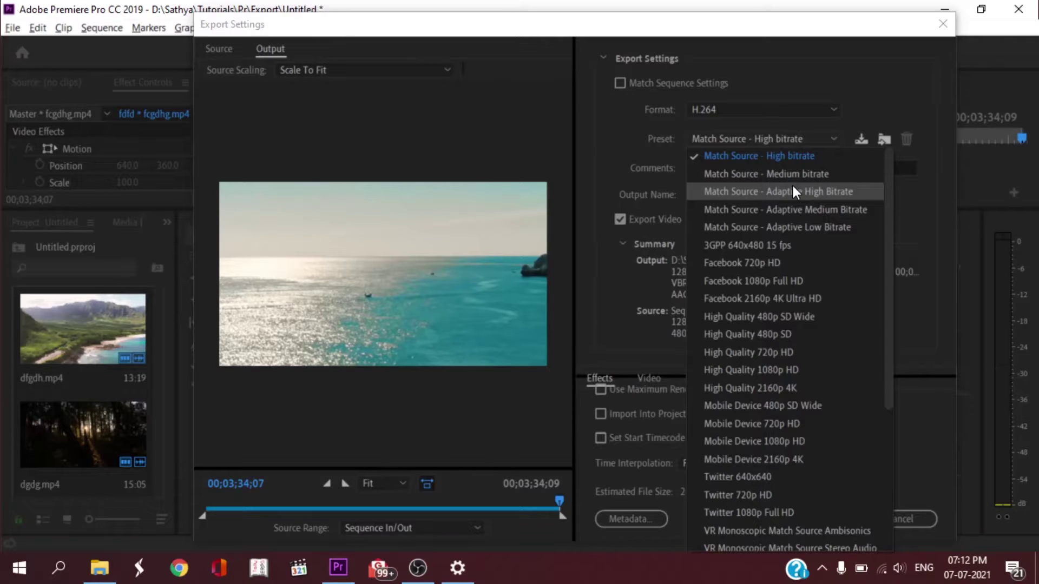
Pick YouTube 1080p Full HD, briefly try YouTube 480p SD, then return to 1080p Full HD.
{"action": "scroll", "coordinate": [782, 194], "scroll_direction": "down", "scroll_amount": 4}
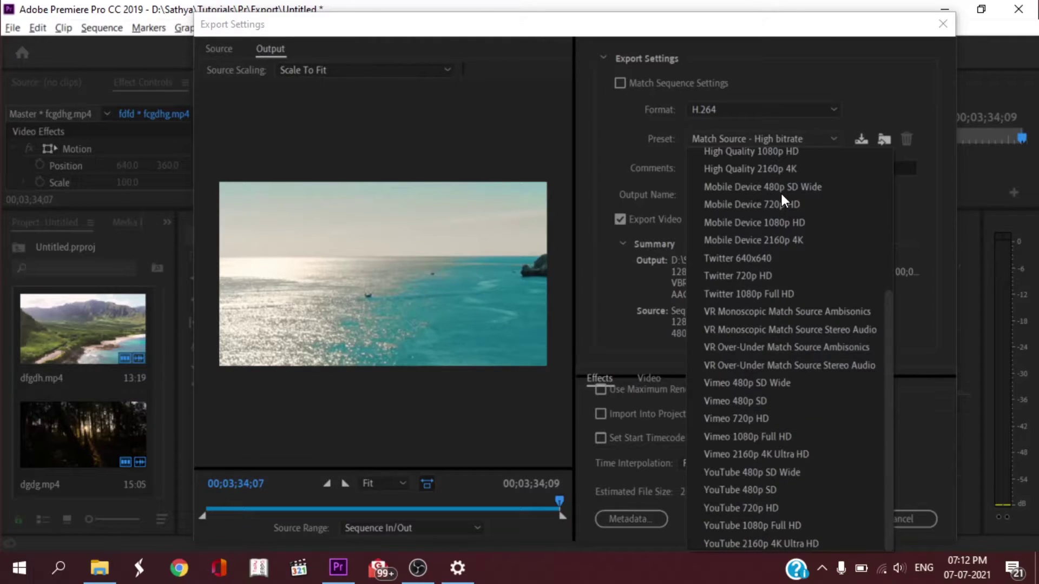
{"action": "left_click", "coordinate": [744, 530]}
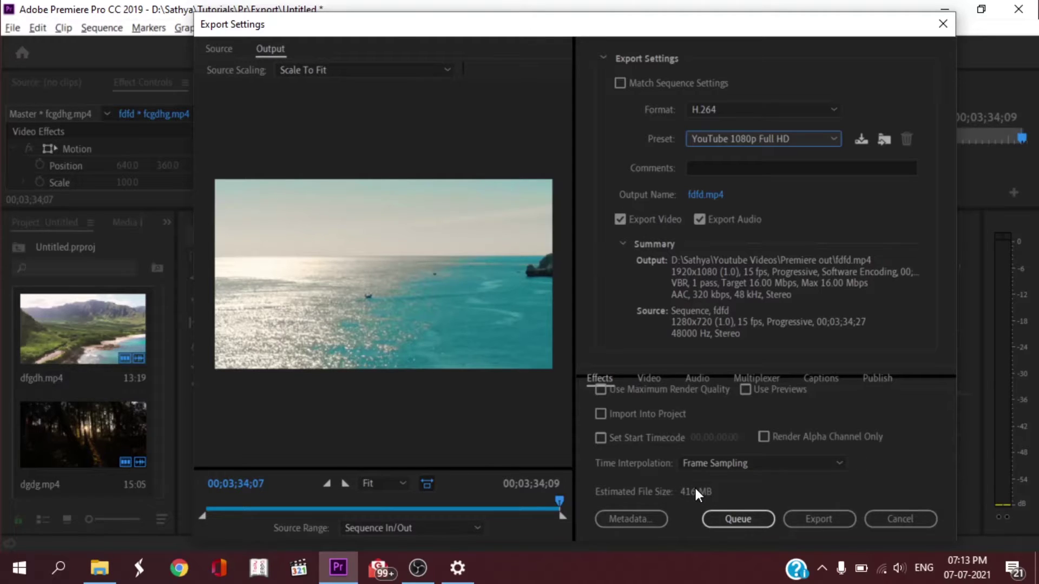
{"action": "key", "text": "alt+Down"}
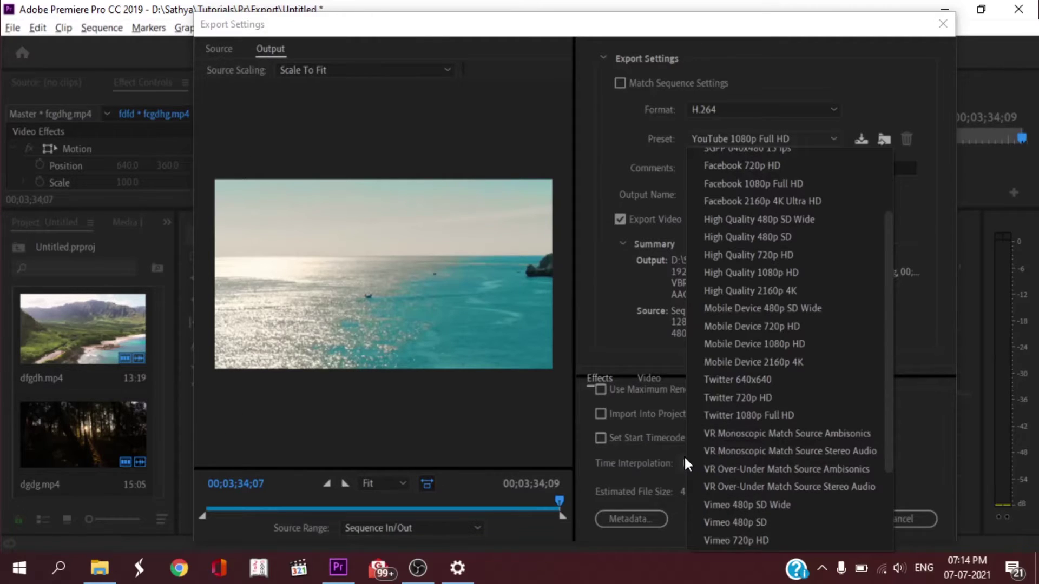
{"action": "scroll", "coordinate": [744, 397], "scroll_direction": "down", "scroll_amount": 3}
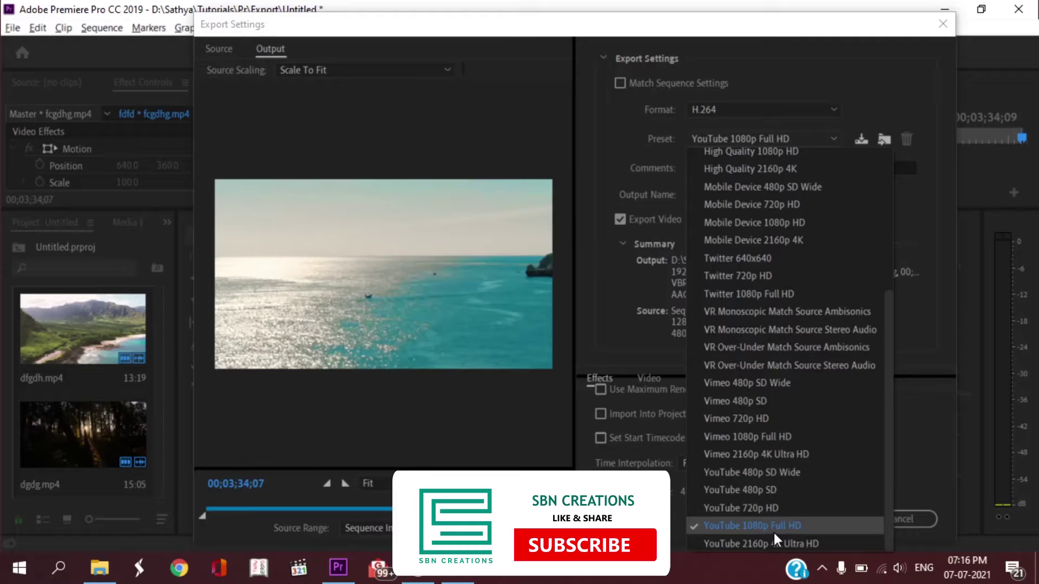
{"action": "left_click", "coordinate": [770, 490]}
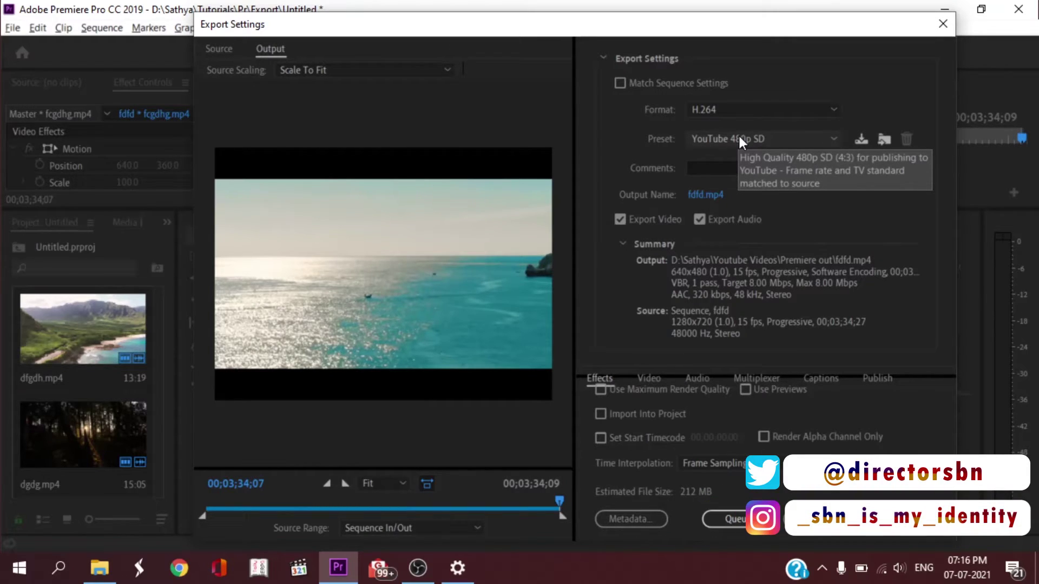
{"action": "left_click", "coordinate": [739, 137]}
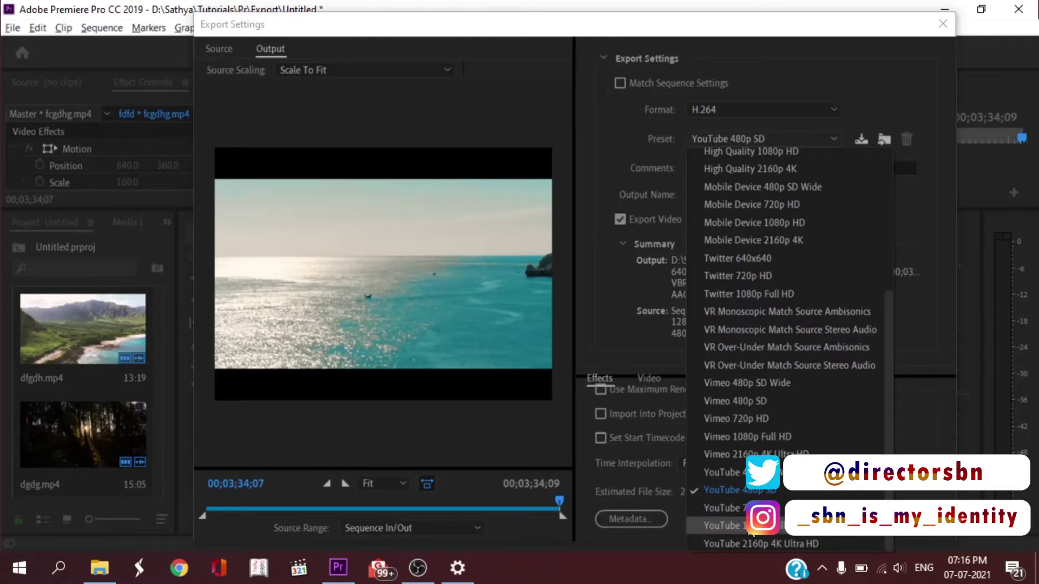
{"action": "left_click", "coordinate": [752, 528]}
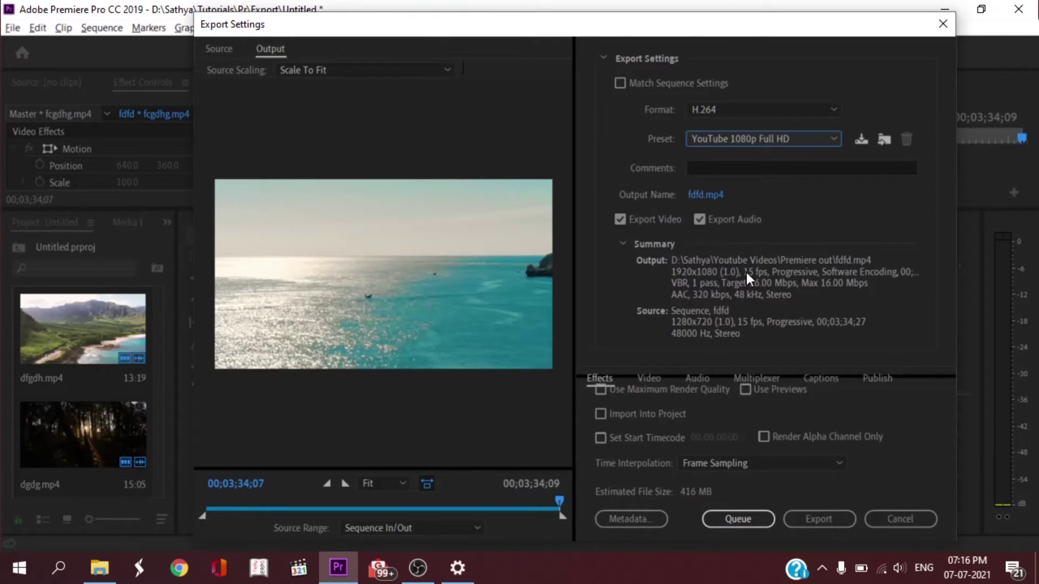
{"action": "left_click", "coordinate": [784, 141]}
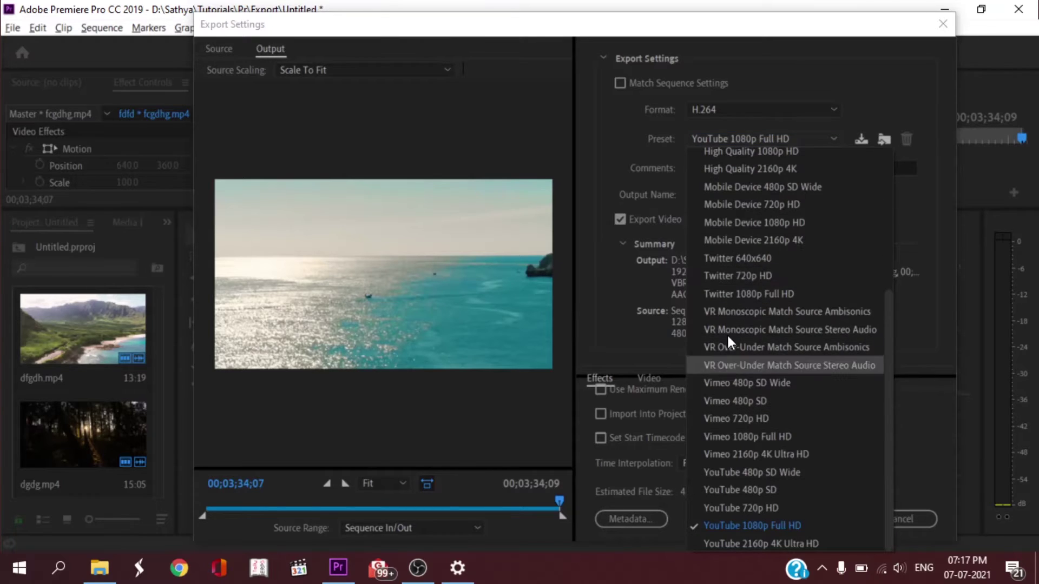
{"action": "left_click", "coordinate": [729, 146]}
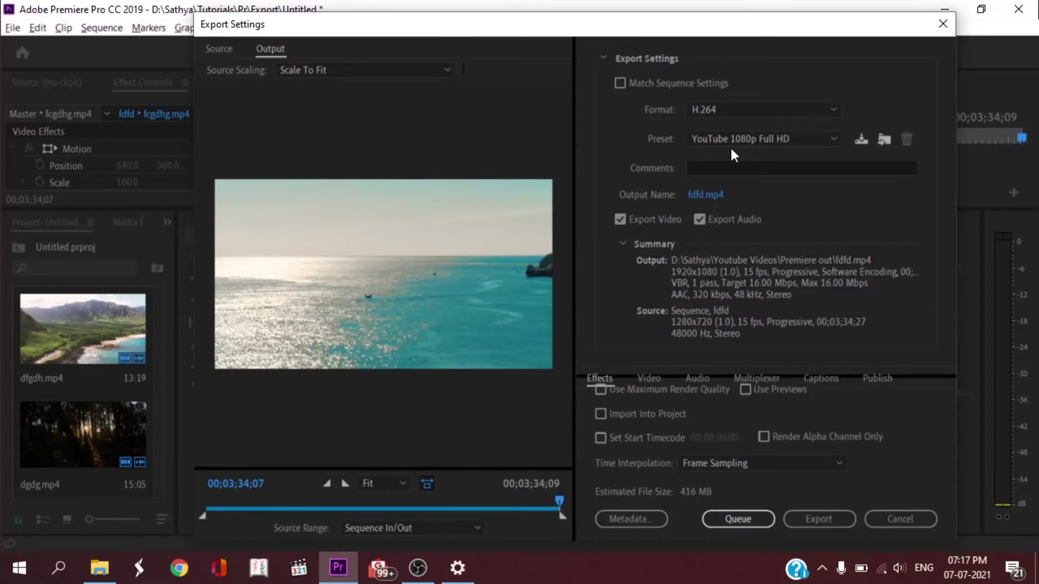
Name the export output Premiere.mp4 in D:\Sathya, correcting the typo 'PRemiere' before saving.
{"action": "left_click", "coordinate": [707, 195]}
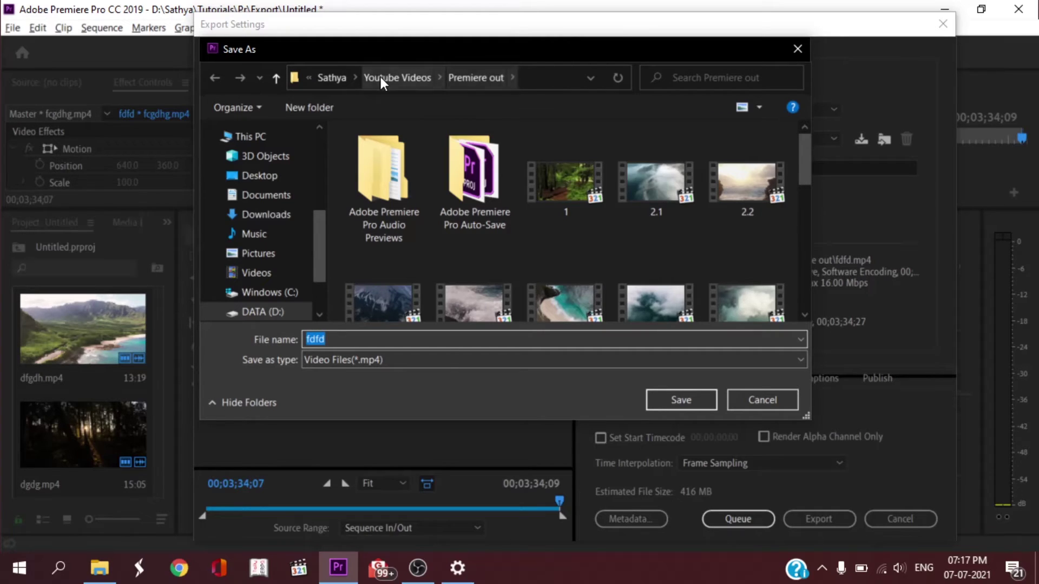
{"action": "left_click", "coordinate": [331, 77]}
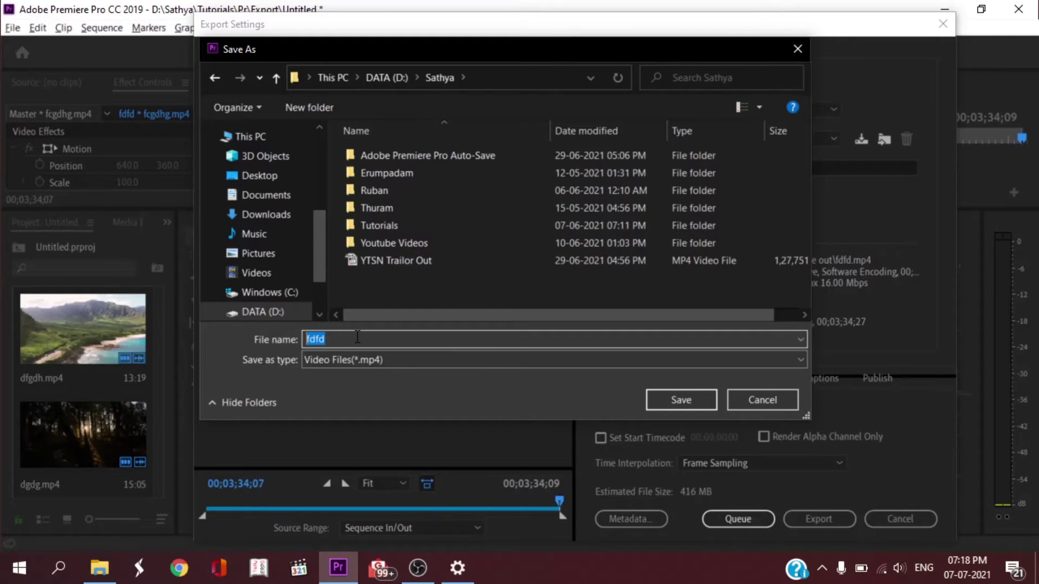
{"action": "type", "text": "PRemiere"}
{"action": "left_click", "coordinate": [319, 339]}
{"action": "key", "text": "BackSpace"}
{"action": "type", "text": "r"}
{"action": "key", "text": "End"}
{"action": "left_click", "coordinate": [699, 396]}
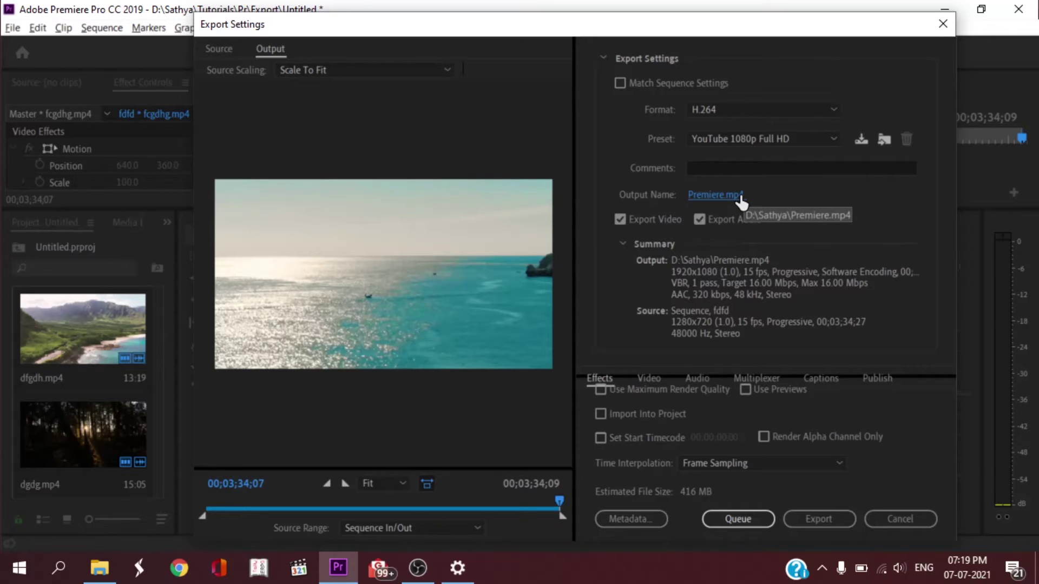
{"action": "left_click", "coordinate": [699, 220]}
{"action": "left_click", "coordinate": [690, 220]}
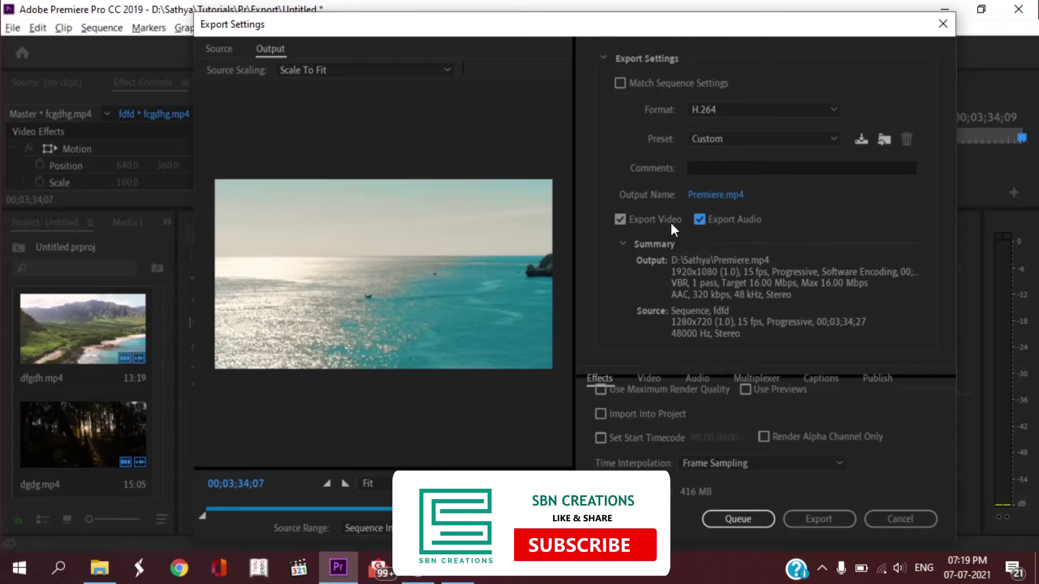
{"action": "left_click", "coordinate": [619, 219]}
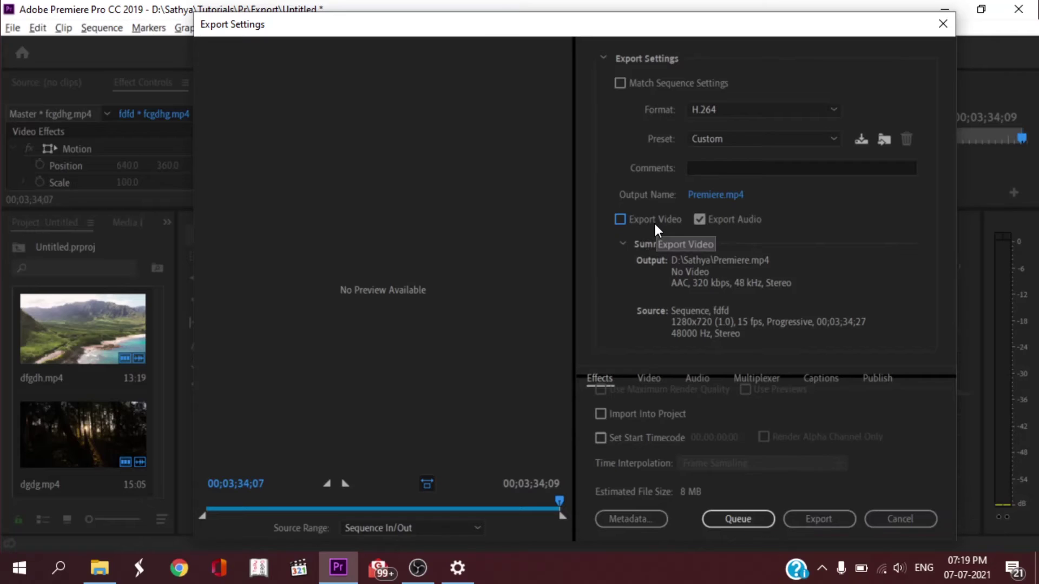
{"action": "left_click", "coordinate": [620, 219]}
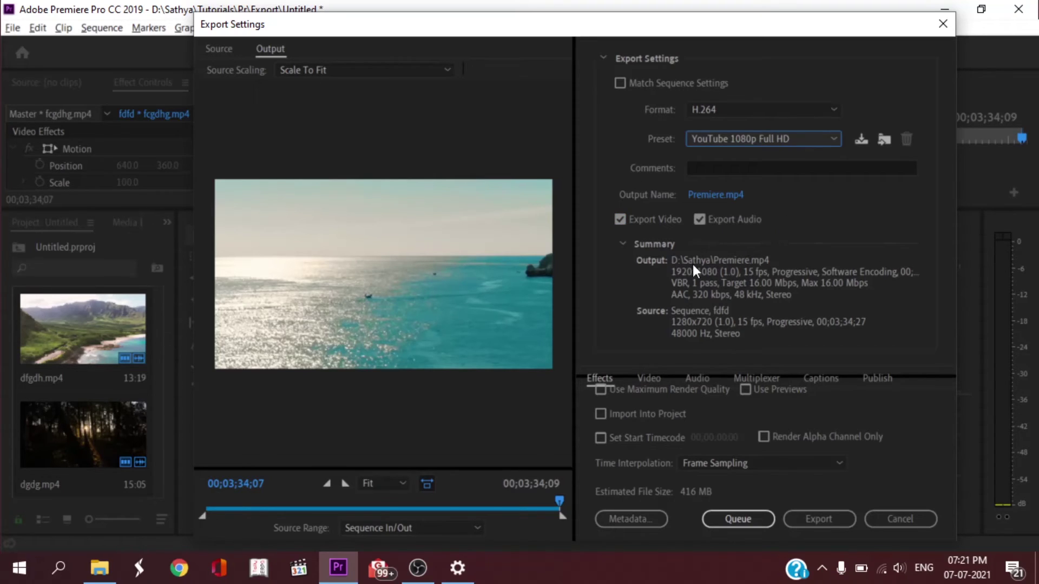
{"action": "left_click", "coordinate": [820, 523]}
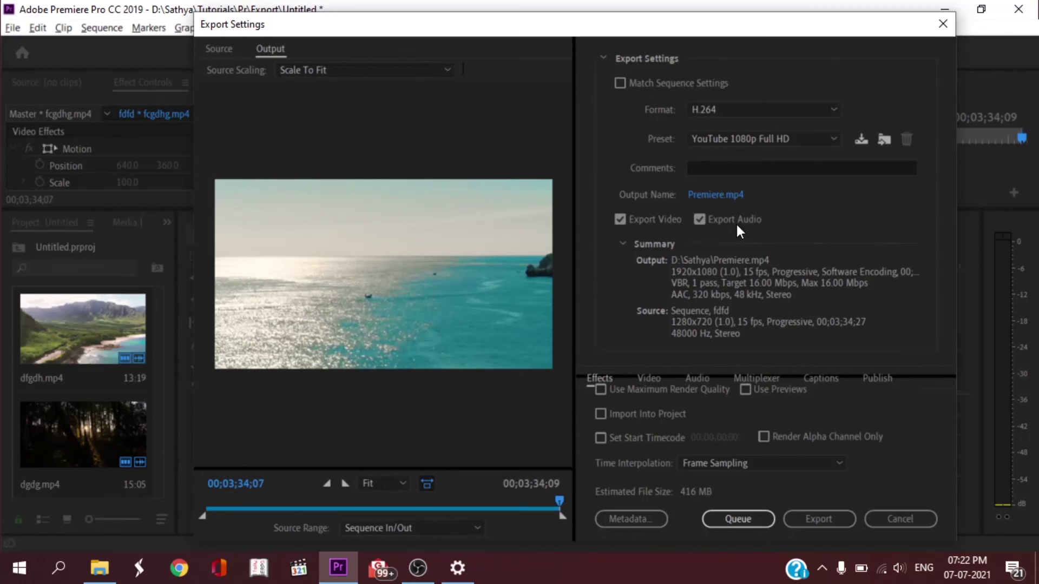
Export the sequence with audio still on, replacing the existing Premiere.mp4, so encoding begins.
{"action": "left_click", "coordinate": [756, 223]}
{"action": "left_click", "coordinate": [755, 223]}
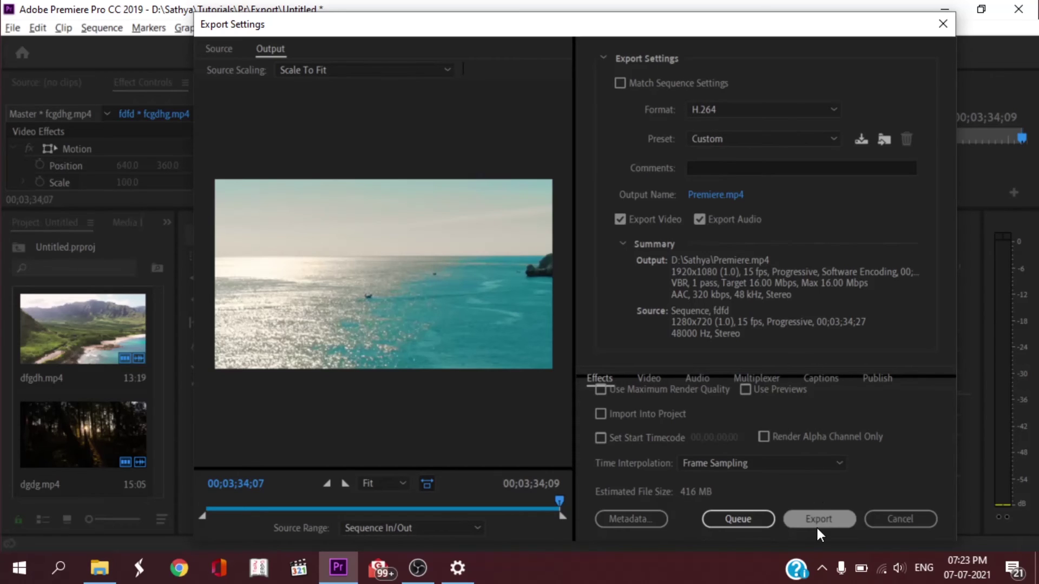
{"action": "left_click", "coordinate": [816, 525]}
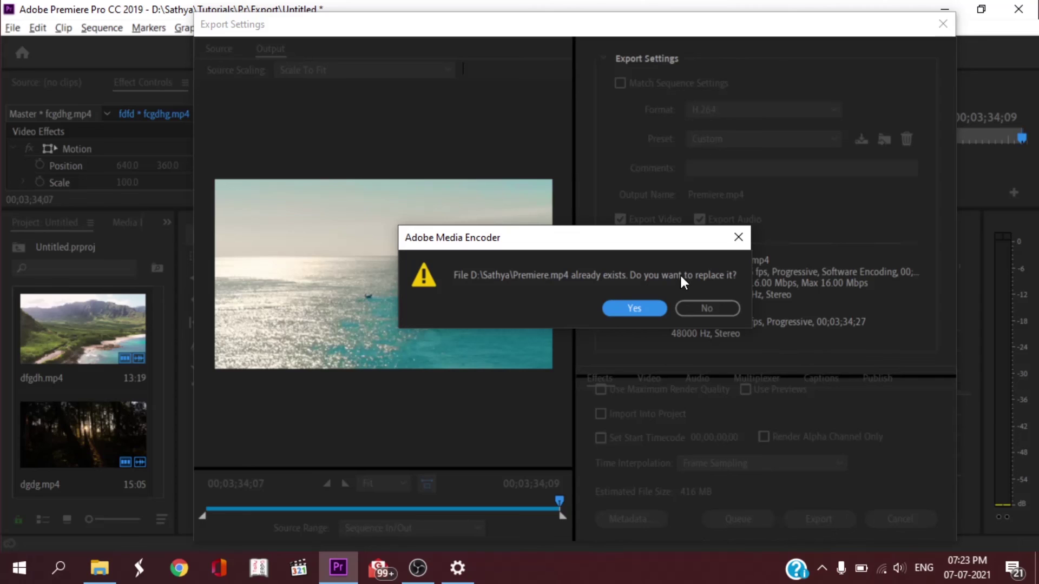
{"action": "left_click", "coordinate": [626, 310]}
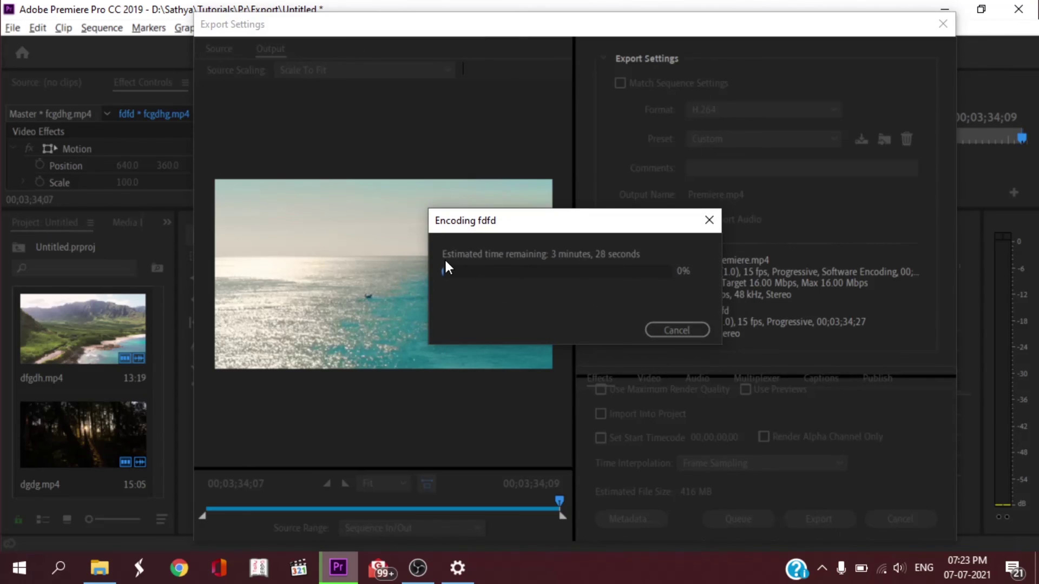